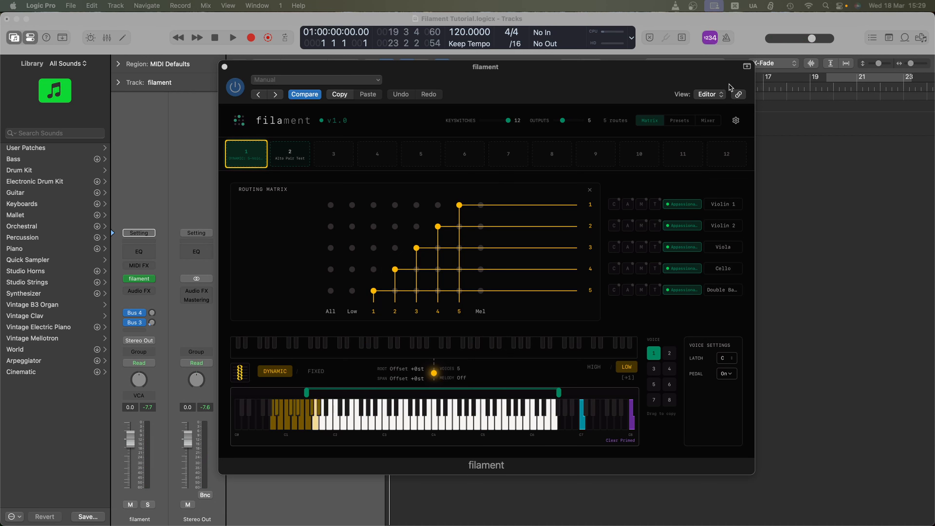
- Raise the Violin 1 volume in filament's mixer to +0.5 dB
click(710, 122)
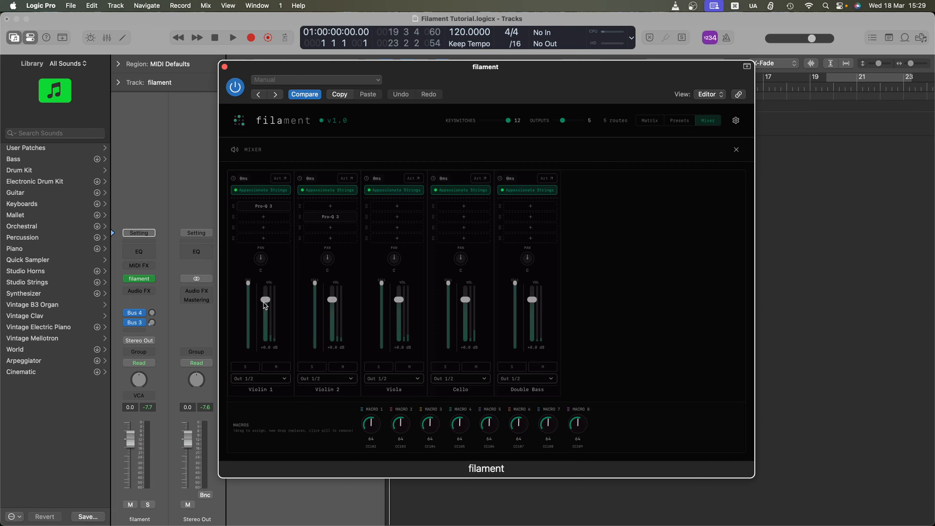
mouse_move(265, 305)
mouse_down()
mouse_move(266, 324)
mouse_move(266, 299)
mouse_up()
- Look at Violin 1's Pro-Q 3 insert, the effect choices for its second slot, and its articulation settings
click(261, 206)
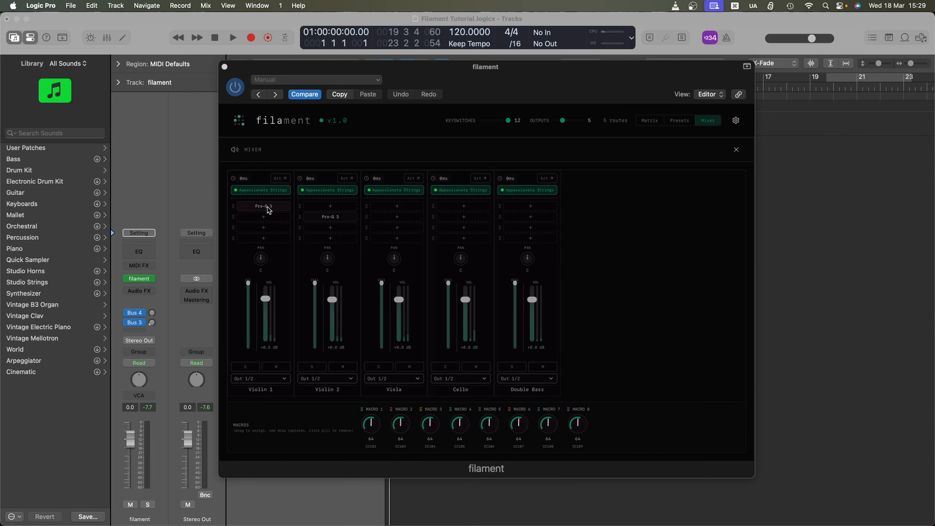
click(267, 209)
click(263, 217)
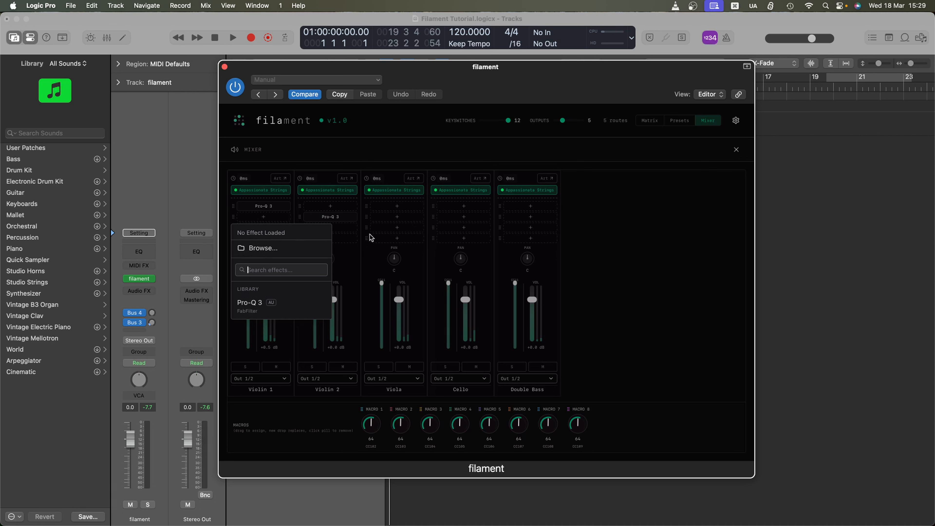
click(575, 202)
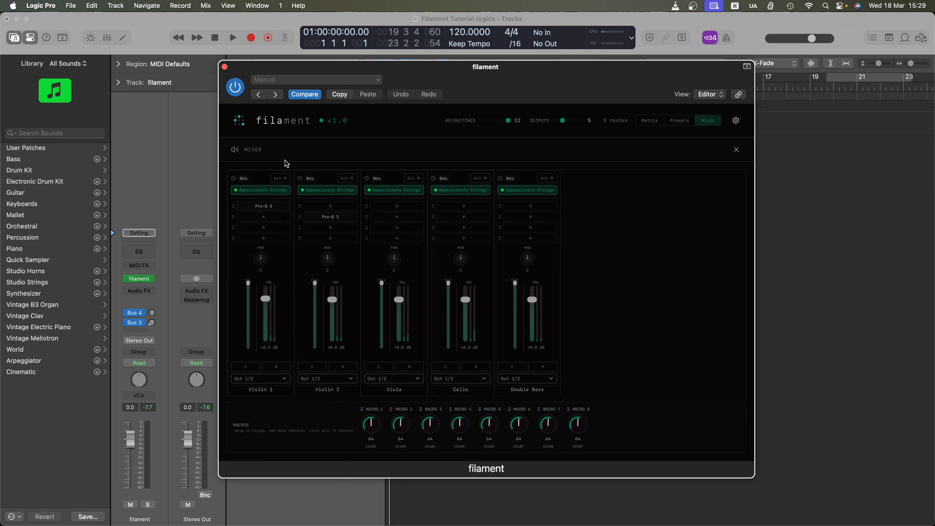
click(281, 179)
click(281, 179)
- Try a timing offset on Violin 1 and reset it to 0 ms
mouse_move(247, 179)
mouse_down()
mouse_move(247, 168)
mouse_move(248, 179)
mouse_up()
mouse_move(249, 179)
mouse_down()
mouse_move(249, 191)
mouse_move(245, 178)
mouse_up()
double_click(245, 179)
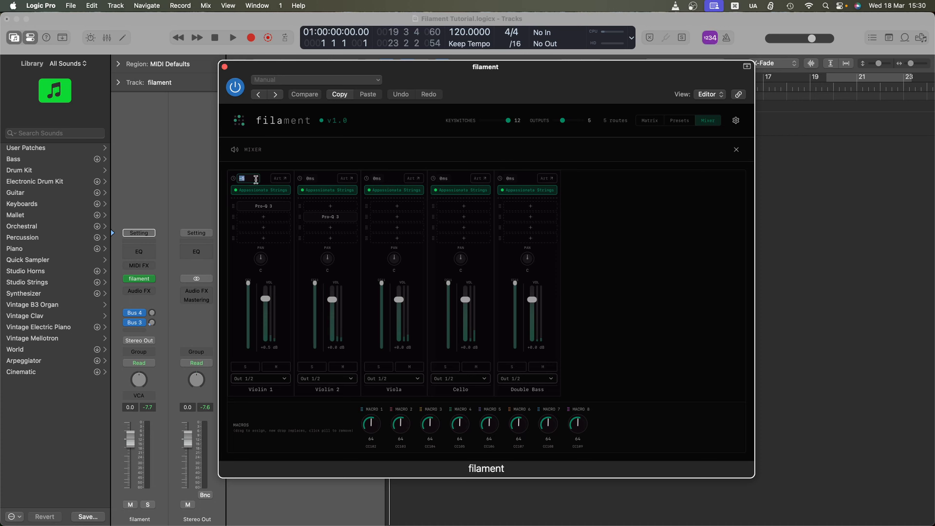
text(0)
key(Return)
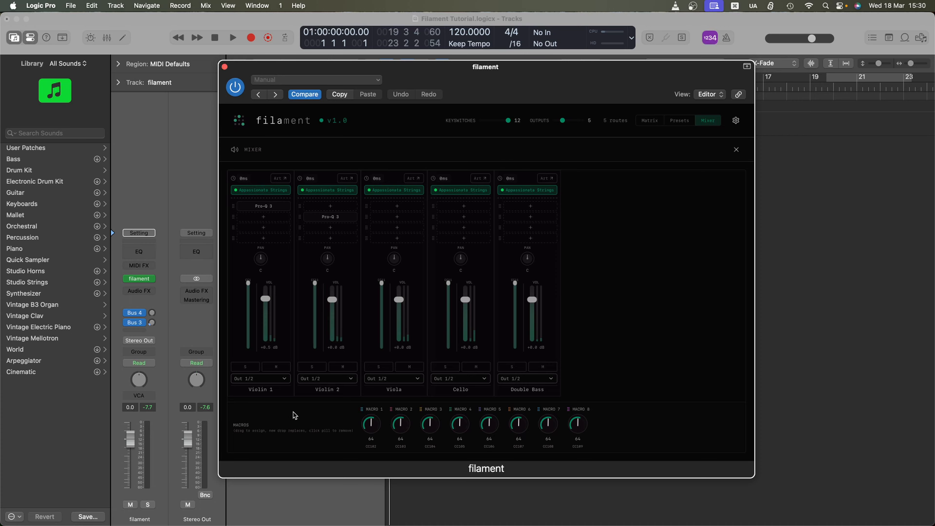
- View the output pairs available for Violin 1, leaving Out 1/2 selected
click(260, 383)
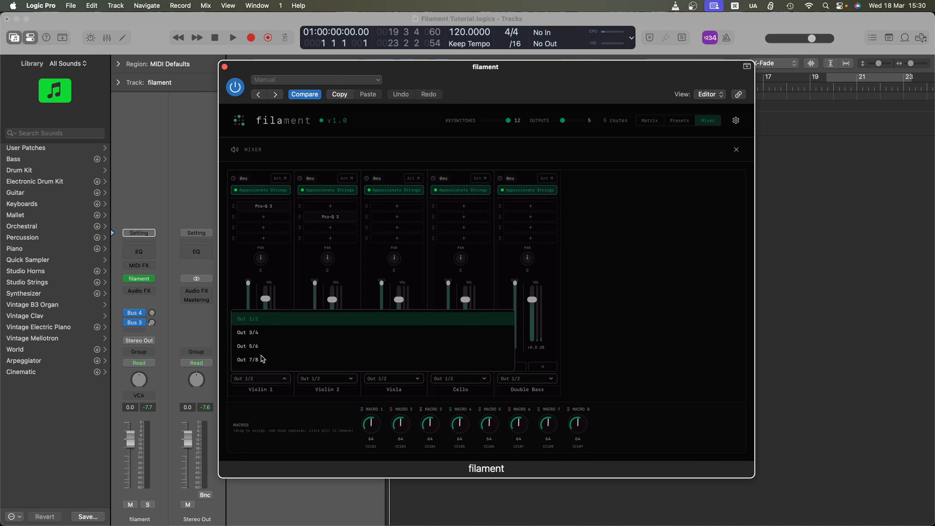
click(263, 383)
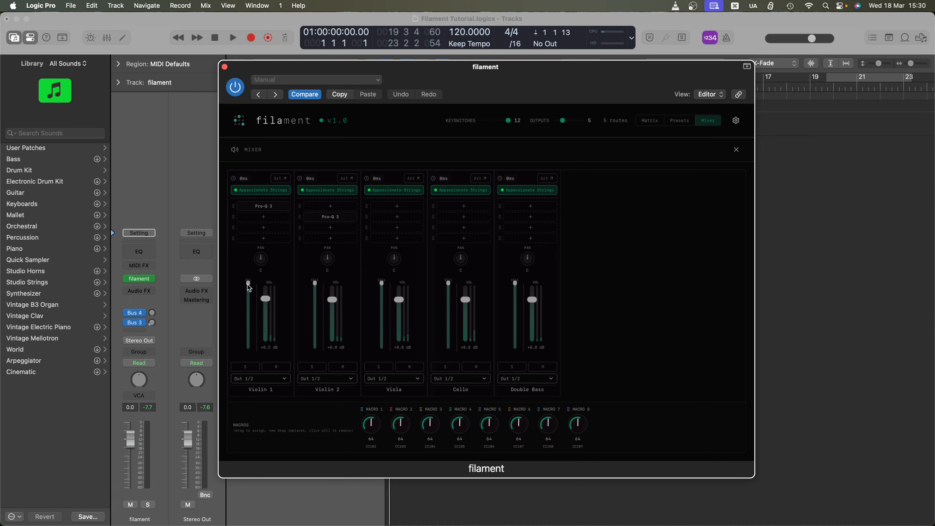
- Lower Violin 1's CC fader, view its controller choices, and return the fader to its maximum
drag(248, 286, 251, 308)
click(248, 286)
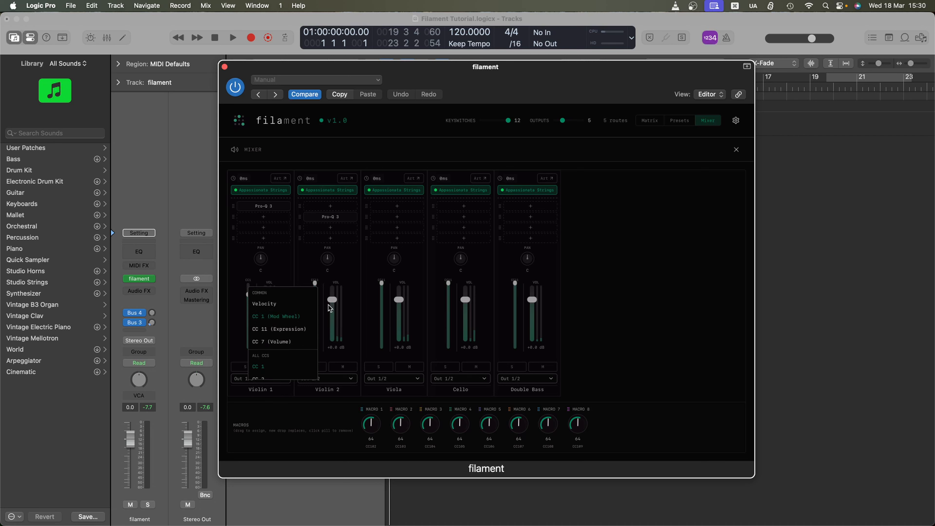
click(299, 236)
drag(249, 296, 248, 283)
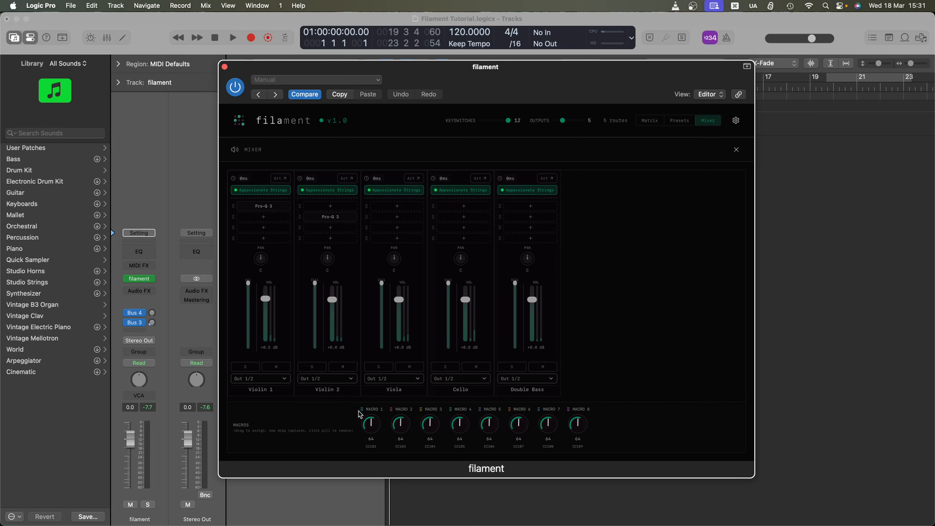
- Assign Macro 1 to the CC faders of Violin 1 and Violin 2
drag(366, 412, 254, 315)
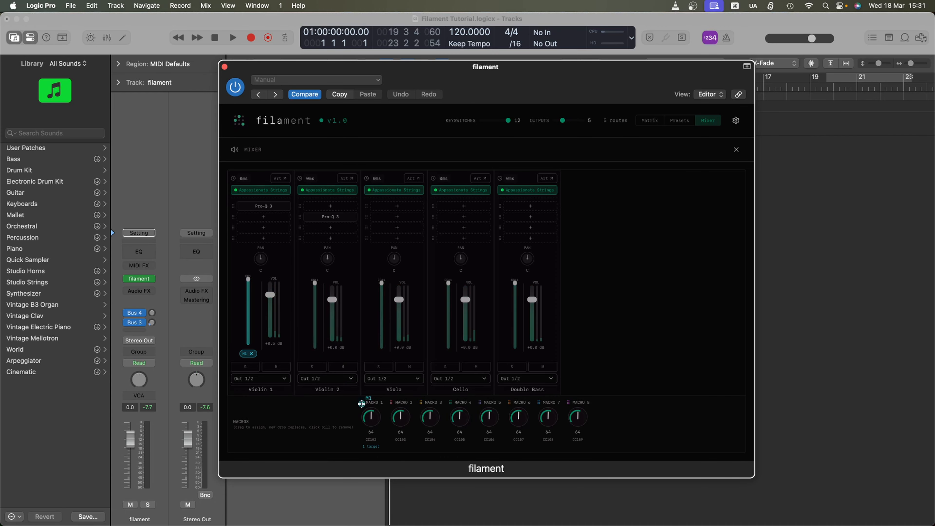
drag(362, 403, 318, 284)
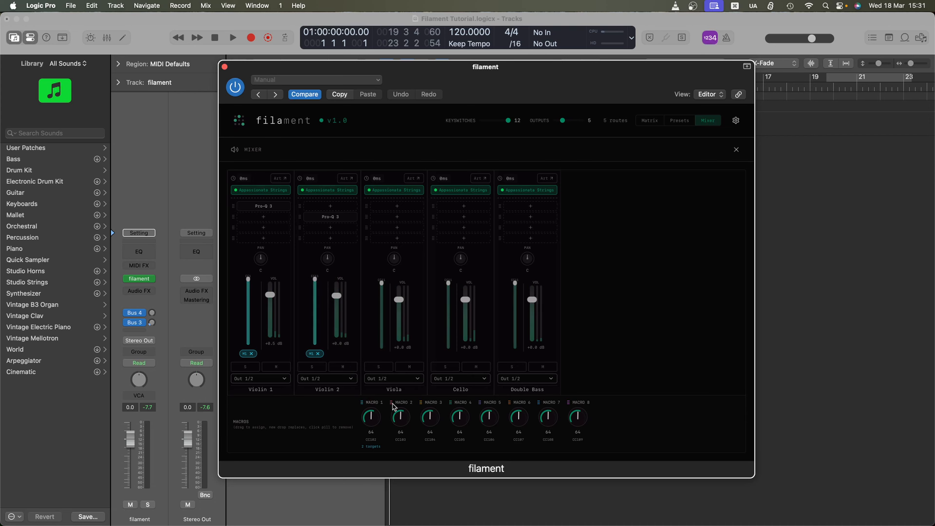
- Assign Macro 2 to the CC faders of Viola, Cello and Double Bass
drag(393, 406, 382, 289)
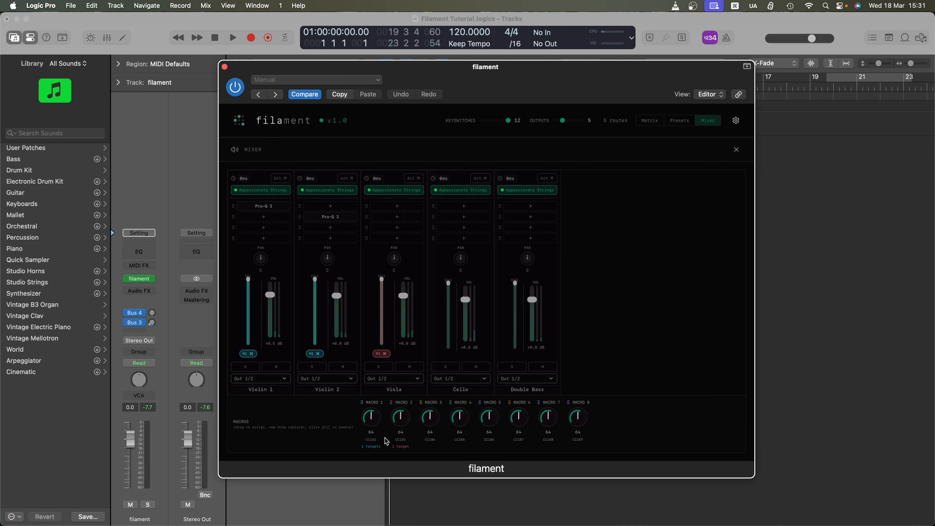
drag(393, 401, 448, 293)
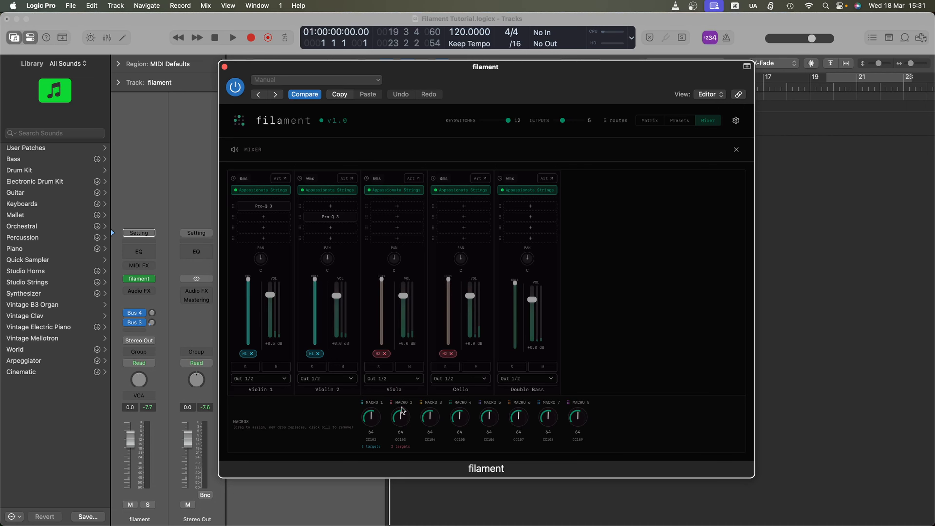
drag(393, 402, 515, 285)
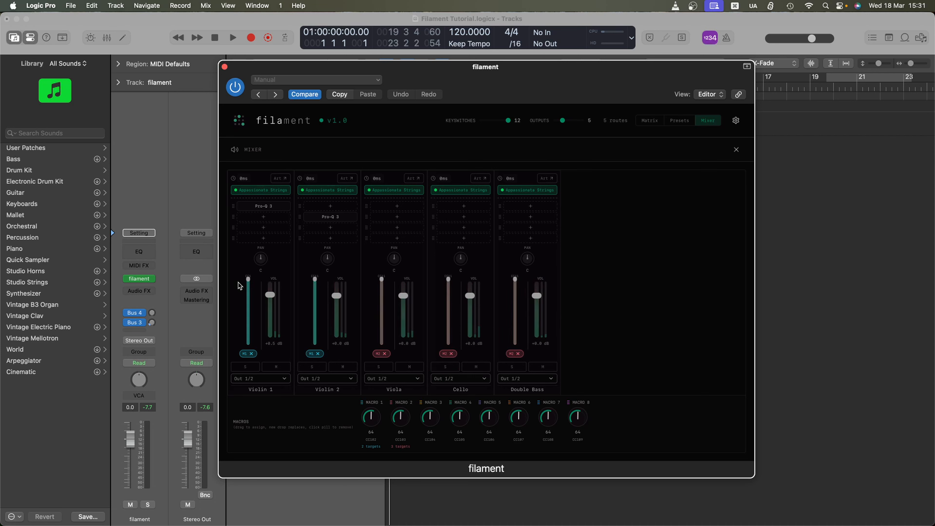
- Examine the controller options of Violin 1's fader and of Macro 1, and try turning the Macro 1 knob
click(247, 282)
click(270, 325)
right_click(371, 417)
click(308, 446)
drag(376, 413, 373, 419)
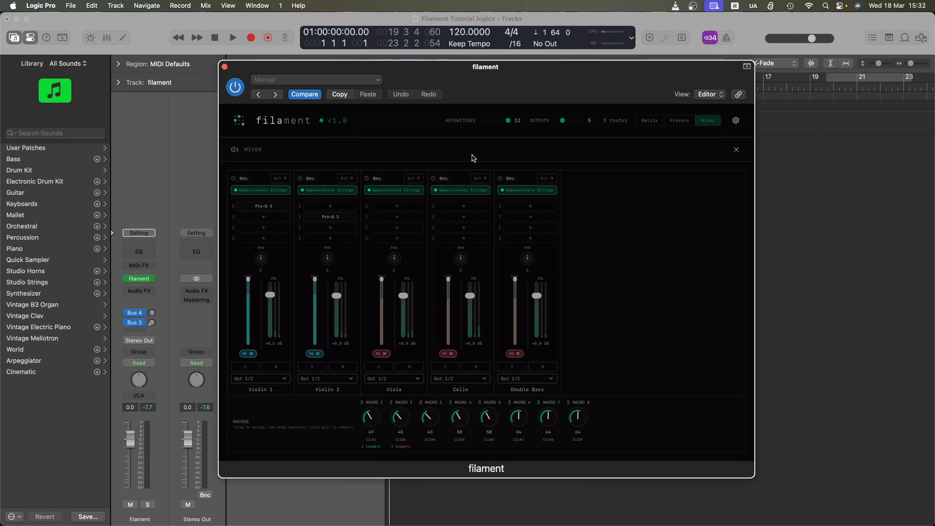
- In the routing matrix, route Violin 1 and Violin 2 to the Mel column and transpose the Violin 1 route by +12
click(648, 125)
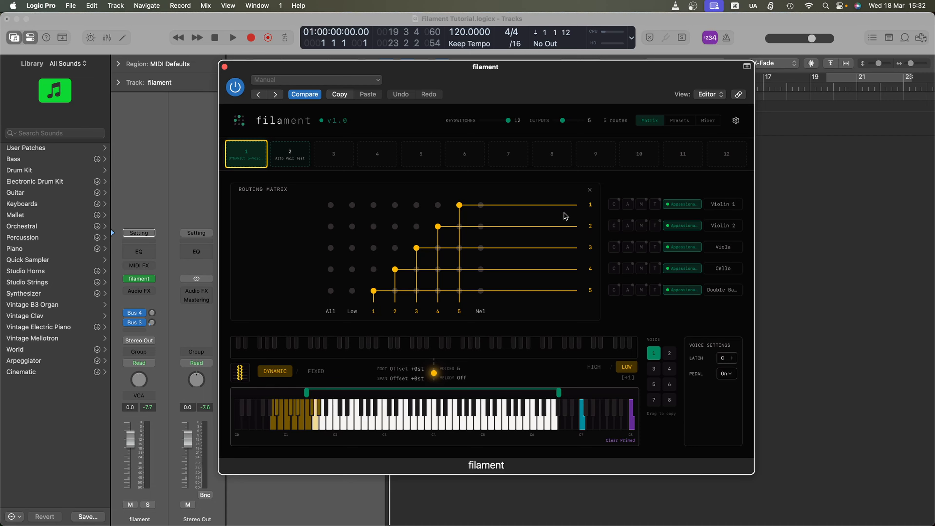
click(438, 226)
click(480, 227)
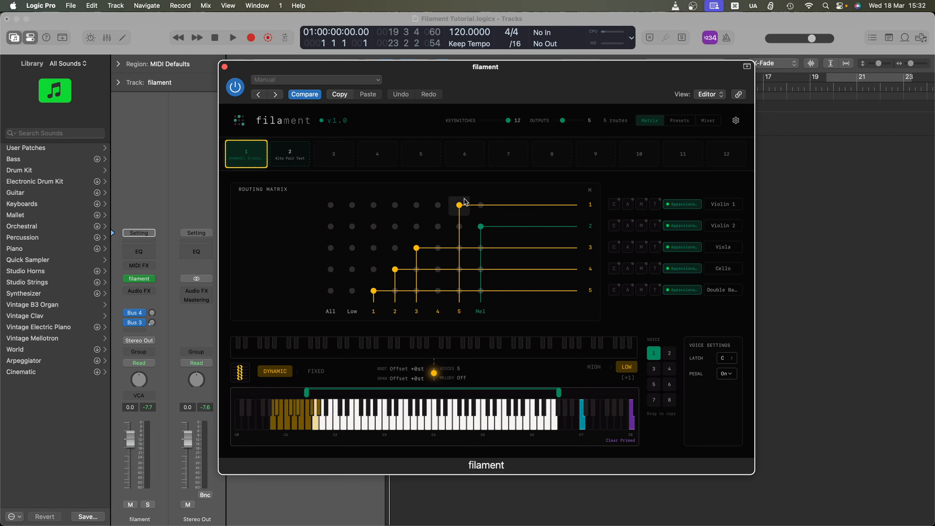
click(481, 205)
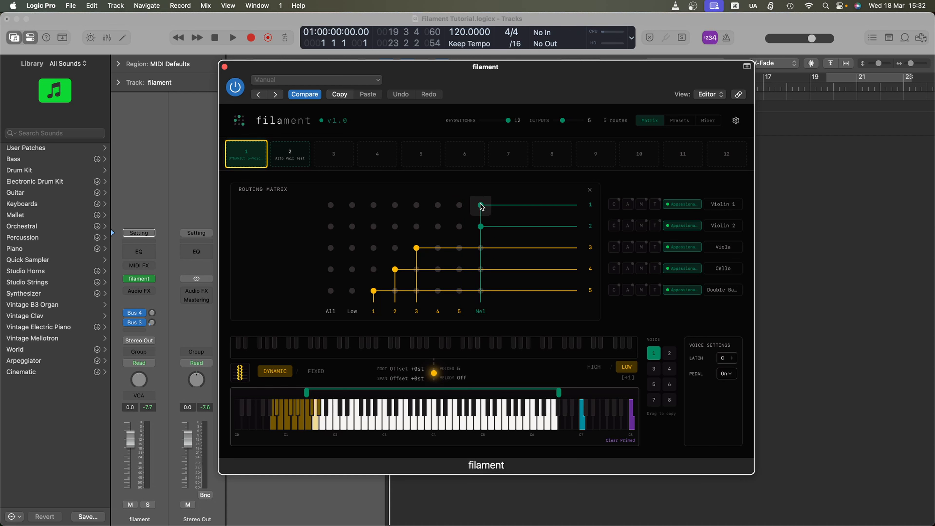
drag(481, 205, 489, 177)
- Check the macro-controlled faders in the mixer and return to the routing matrix
click(707, 120)
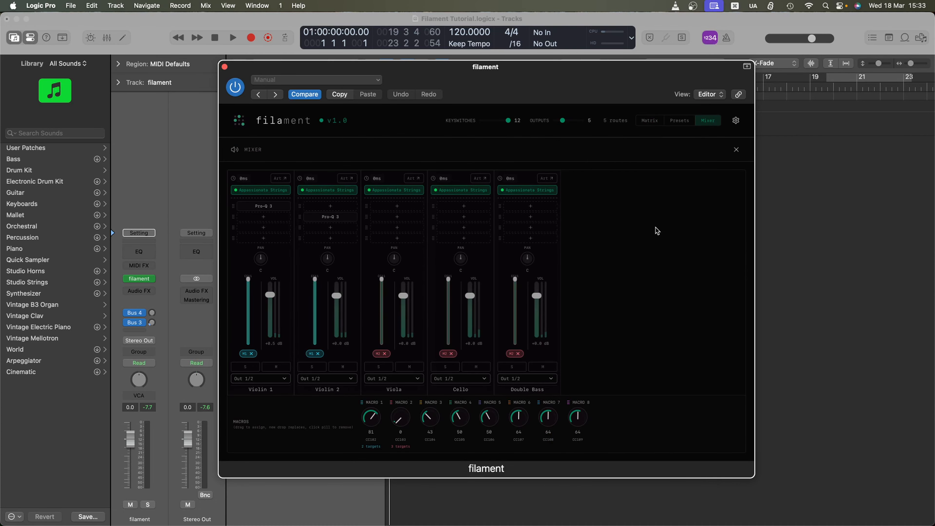
click(651, 123)
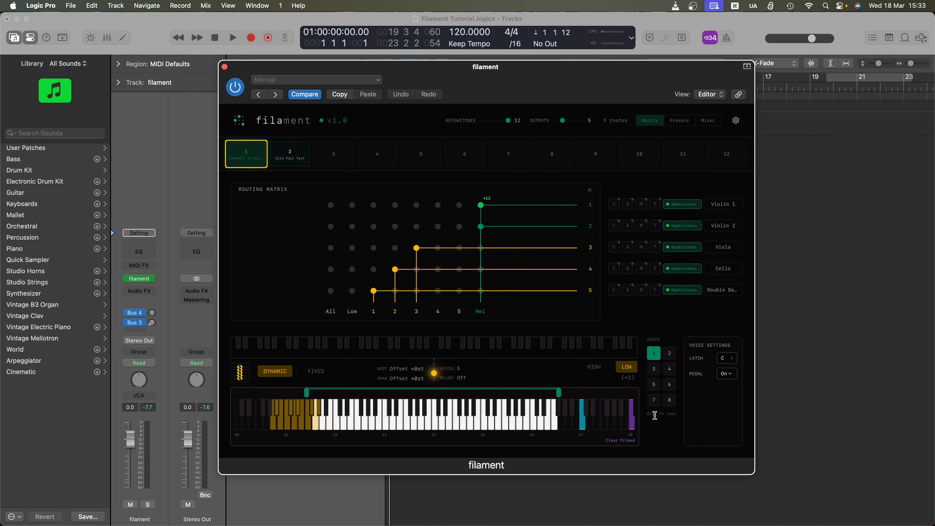